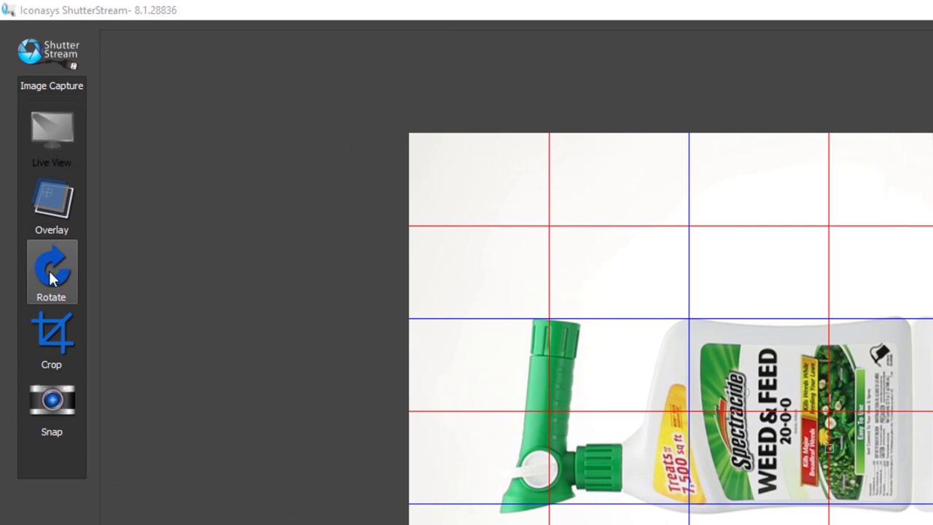
Rotate the live view so the bottle stands upright and set the aperture to 11
{"action": "left_click", "coordinate": [51, 274]}
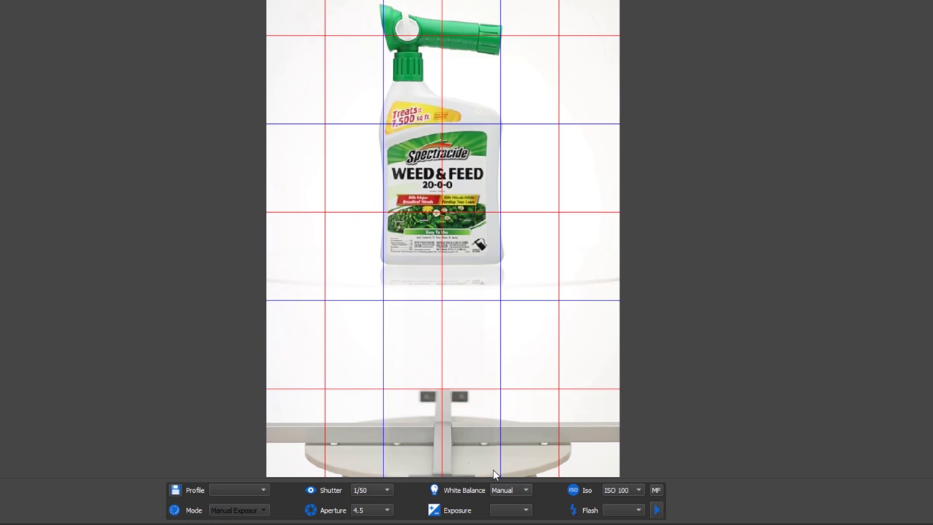
{"action": "left_click", "coordinate": [379, 511]}
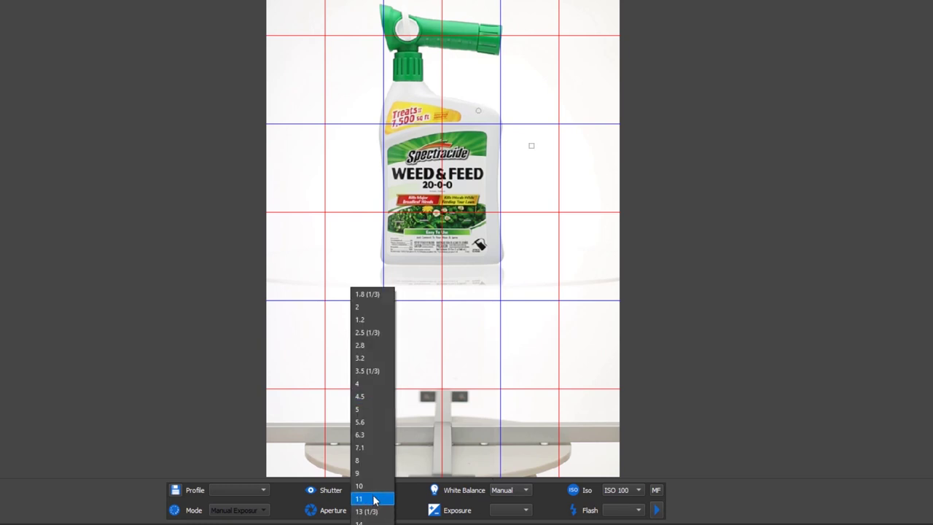
{"action": "left_click", "coordinate": [373, 500]}
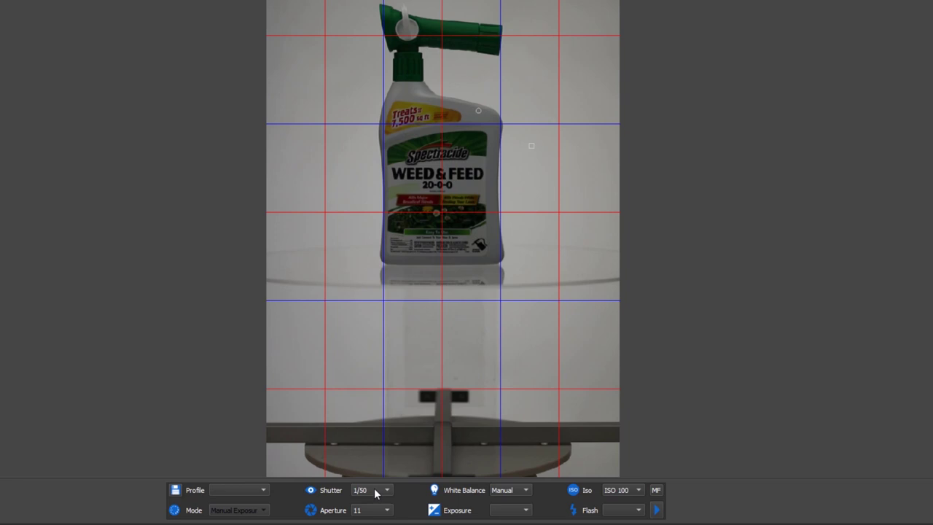
Try shutter speeds 1/20 and 1/10, then settle on 1/13 for a well-exposed view
{"action": "left_click", "coordinate": [375, 493]}
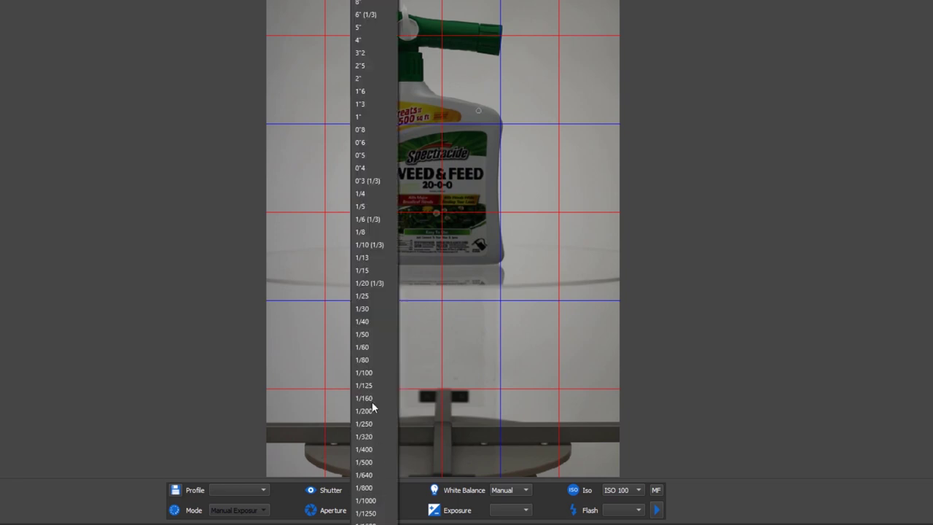
{"action": "left_click", "coordinate": [380, 284]}
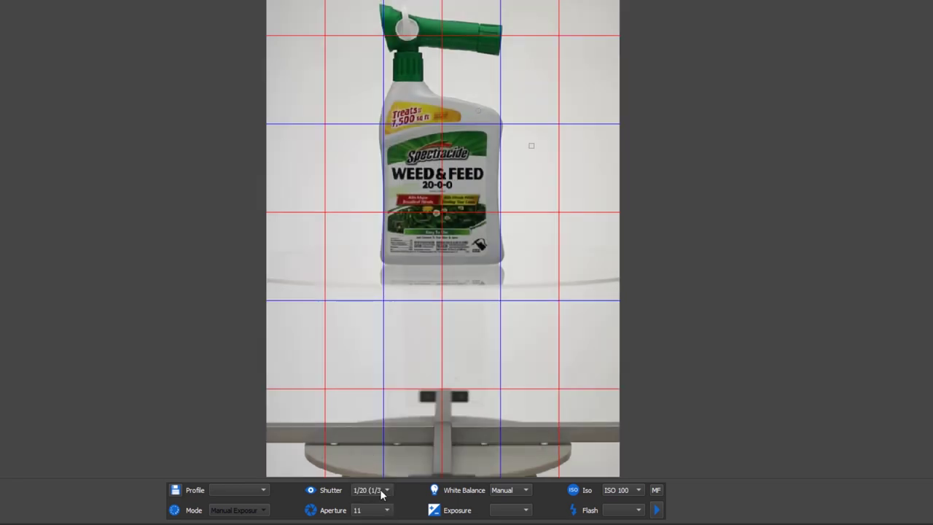
{"action": "left_click", "coordinate": [381, 493]}
{"action": "left_click", "coordinate": [367, 250]}
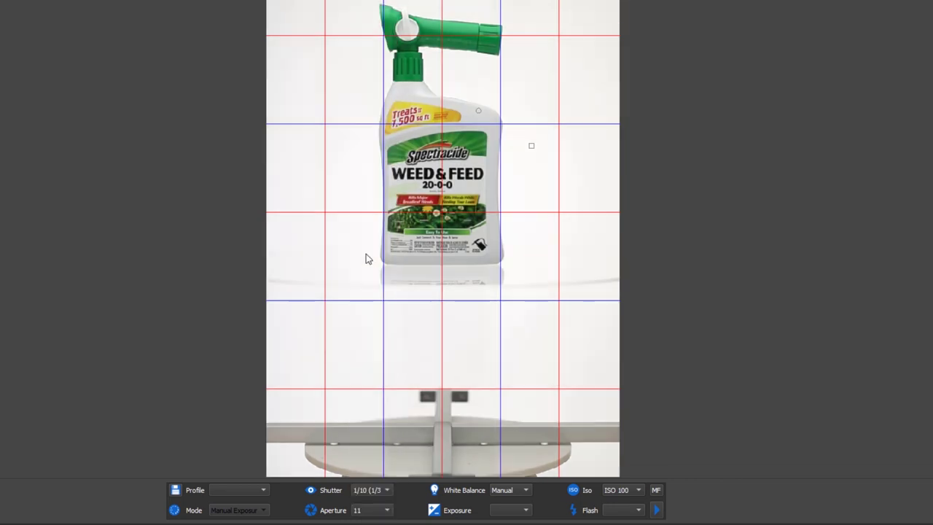
{"action": "left_click", "coordinate": [372, 493]}
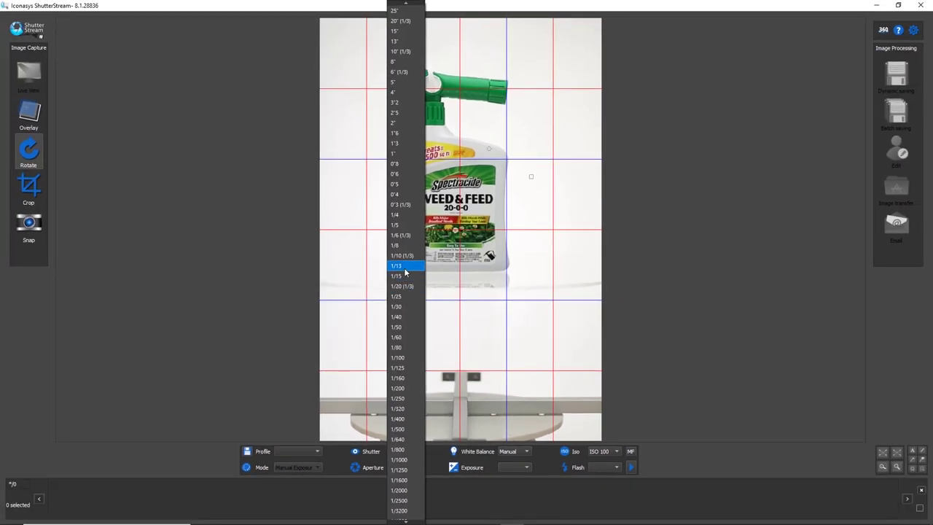
{"action": "left_click", "coordinate": [406, 272]}
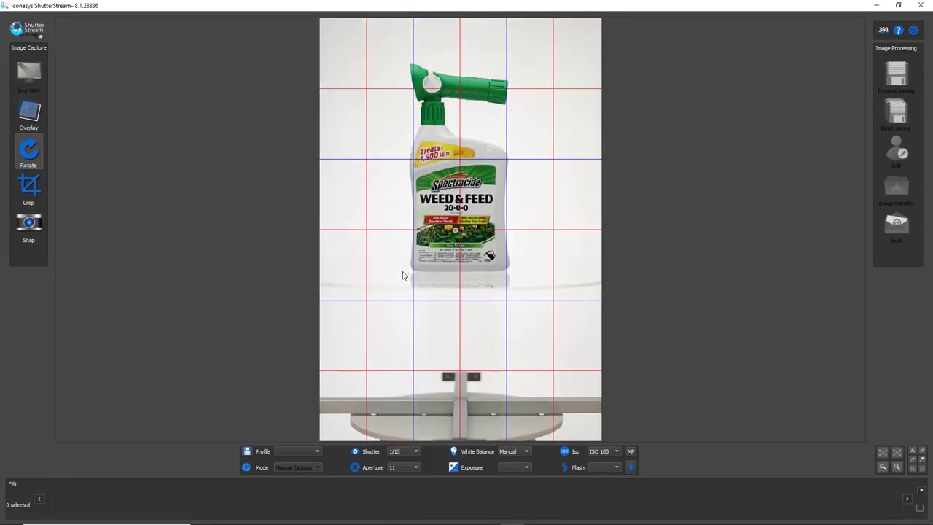
Draw a crop box around the bottle and snap a test photo
{"action": "left_click", "coordinate": [32, 190]}
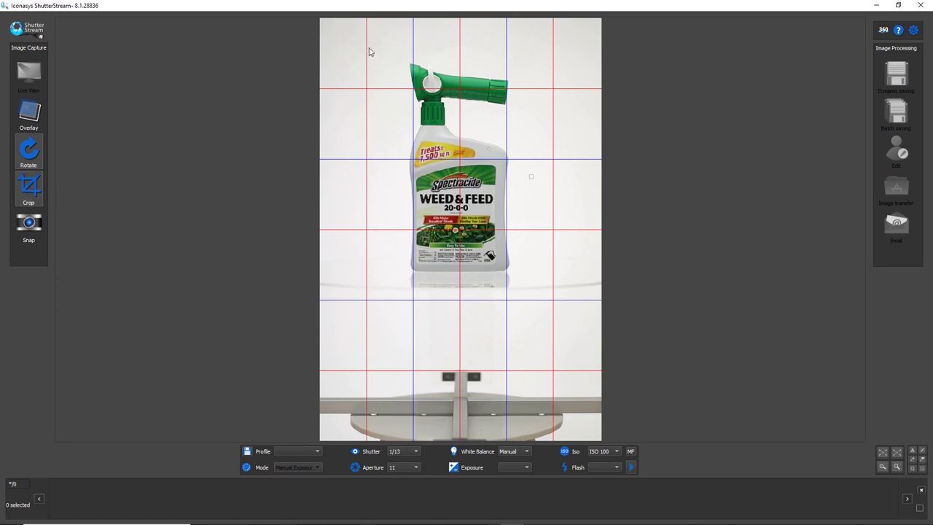
{"action": "left_click_drag", "start_coordinate": [370, 47], "coordinate": [560, 283]}
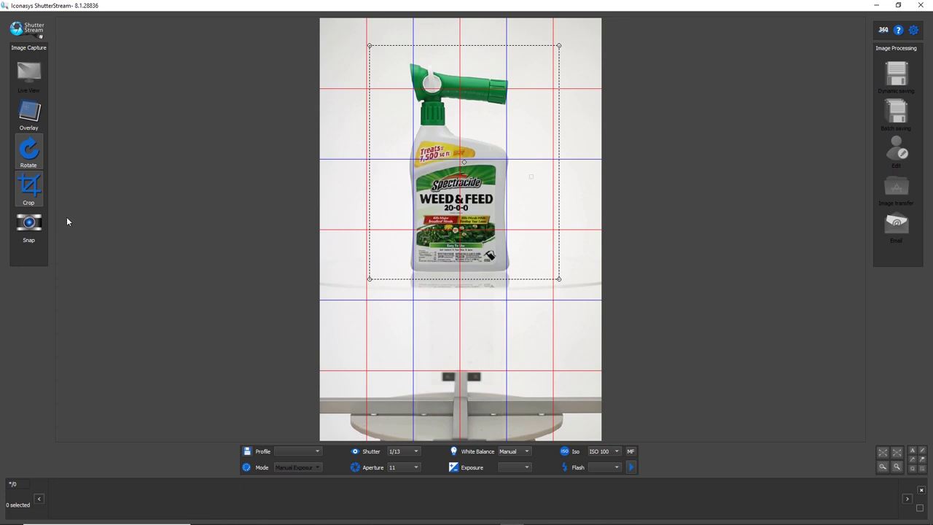
{"action": "left_click", "coordinate": [26, 226]}
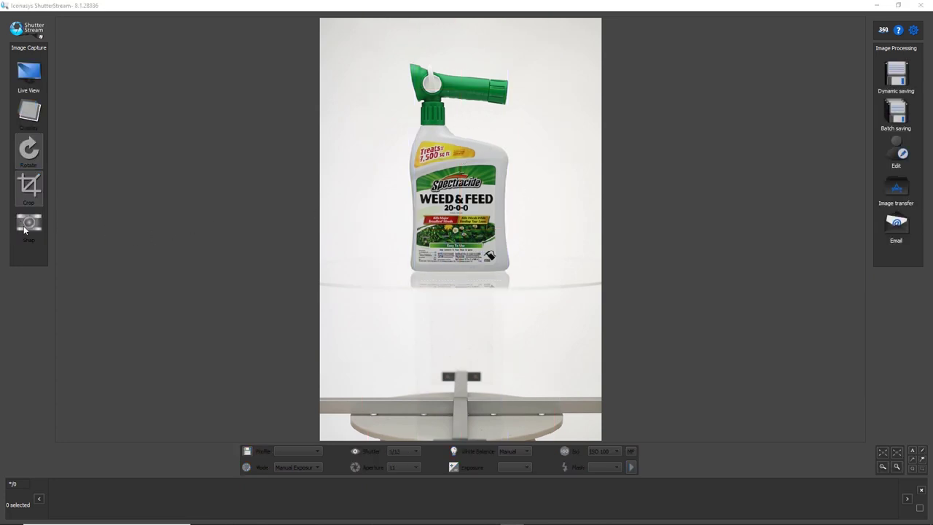
Zoom into the captured test photo to check detail, then fit it back in view
{"action": "left_click", "coordinate": [883, 453]}
{"action": "scroll", "coordinate": [522, 254], "scroll_direction": "down", "scroll_amount": 3}
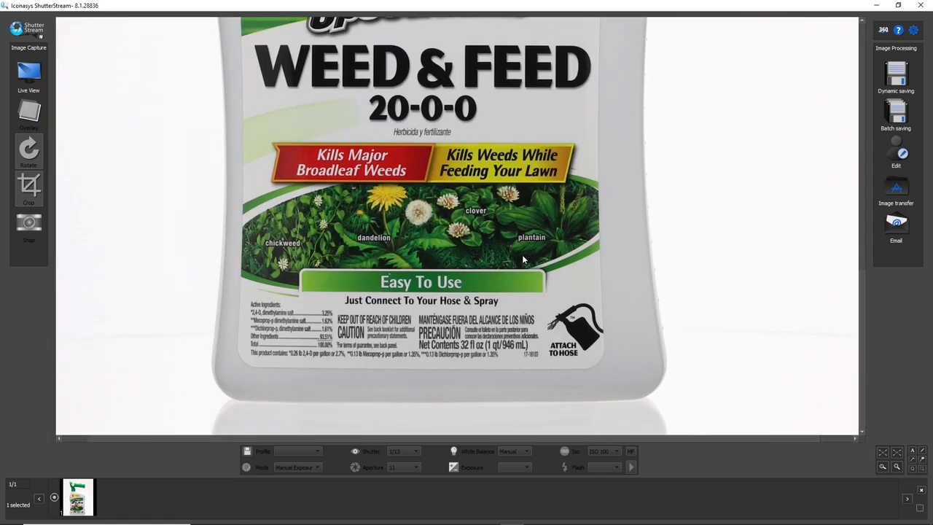
{"action": "scroll", "coordinate": [534, 335], "scroll_direction": "up", "scroll_amount": 5}
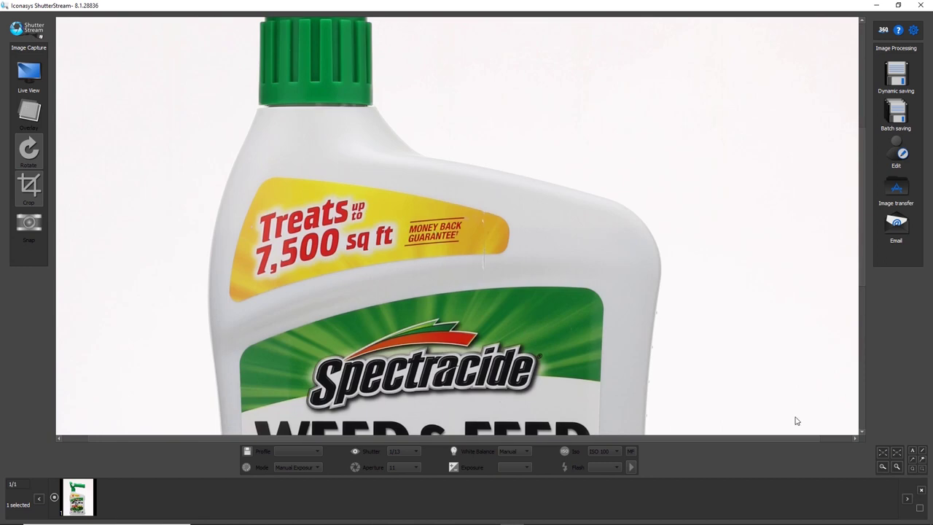
{"action": "left_click", "coordinate": [898, 457]}
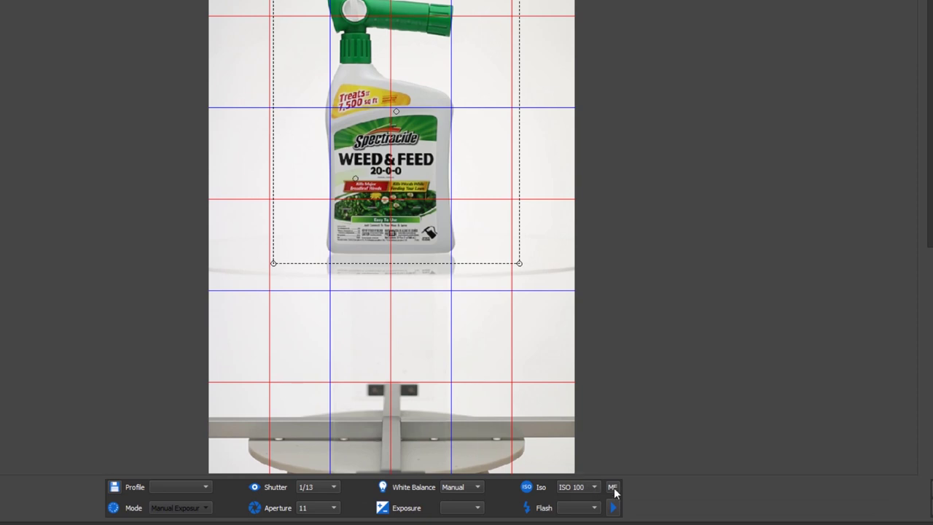
Manually focus the lens on the bottle's label in a magnified live view, then zoom out
{"action": "left_click", "coordinate": [614, 488]}
{"action": "left_click", "coordinate": [531, 374]}
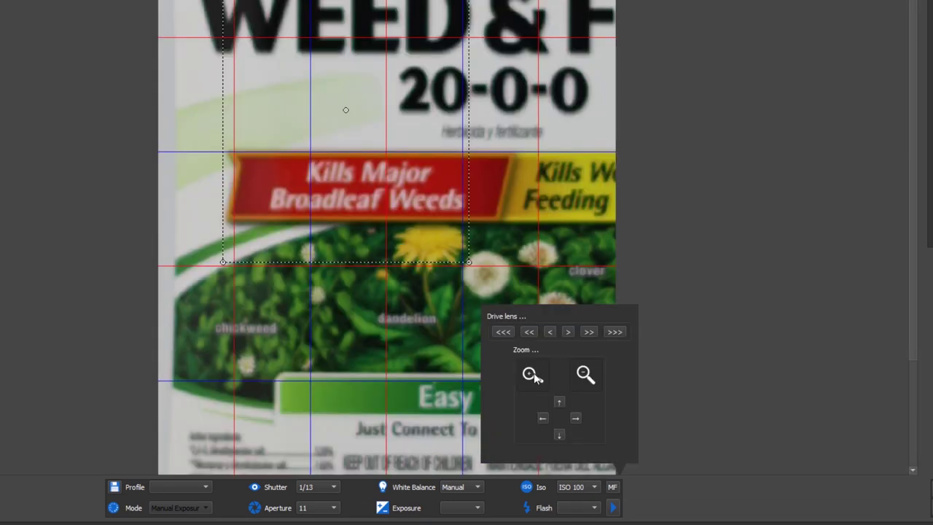
{"action": "left_click", "coordinate": [124, 365]}
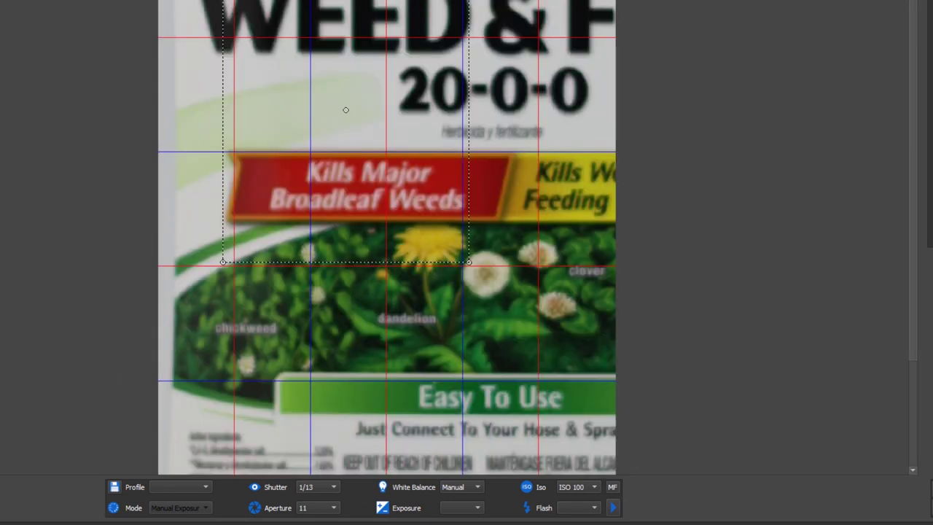
{"action": "left_click", "coordinate": [613, 487]}
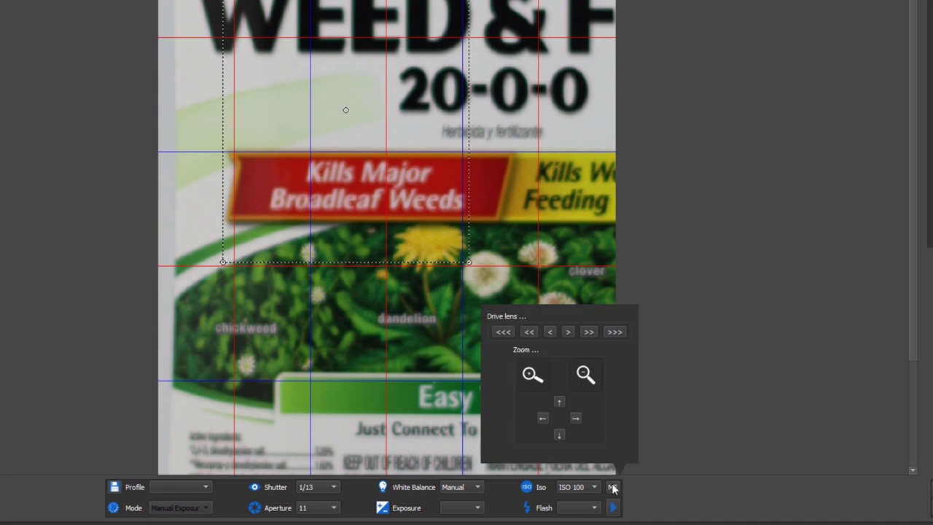
{"action": "left_click", "coordinate": [568, 333]}
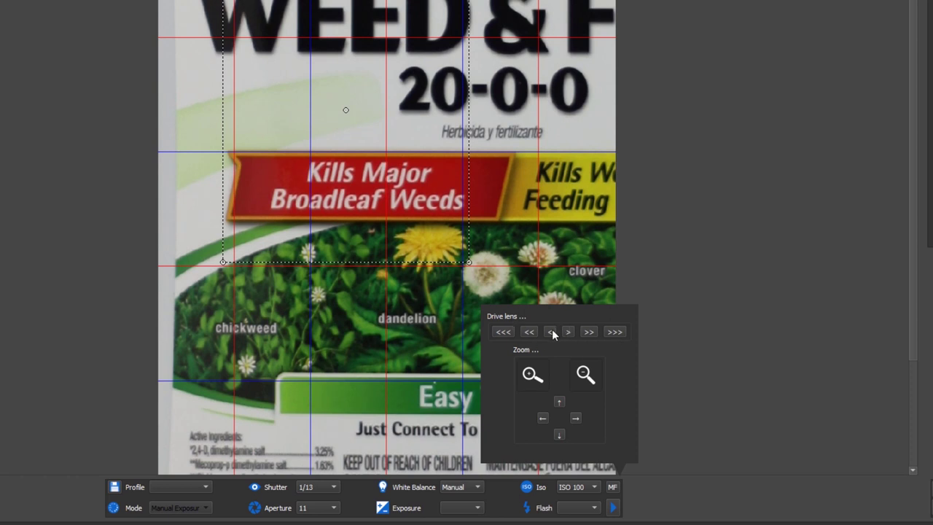
{"action": "left_click", "coordinate": [551, 332]}
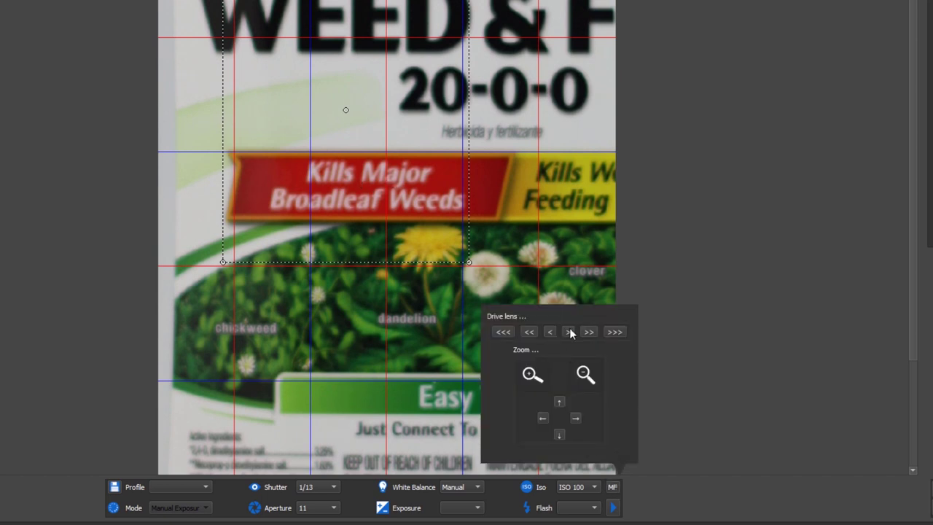
{"action": "left_click", "coordinate": [569, 332]}
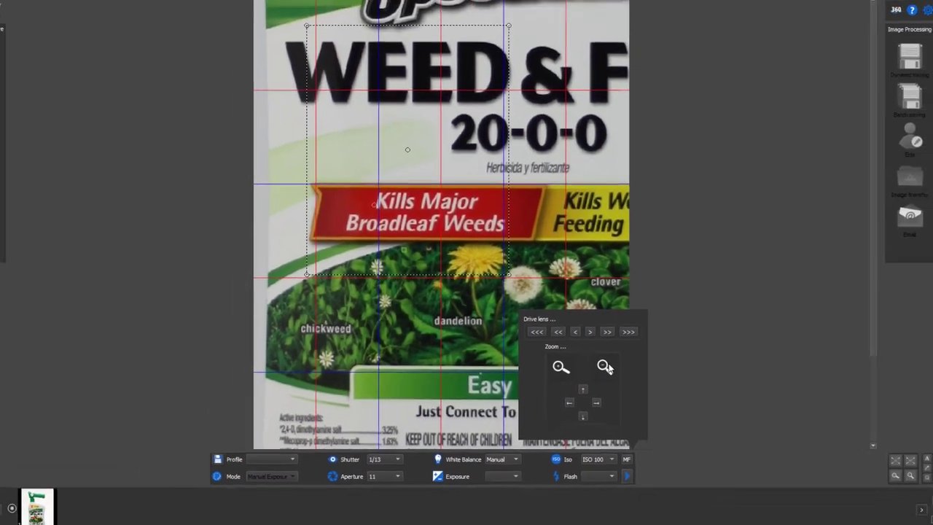
{"action": "left_click", "coordinate": [586, 374]}
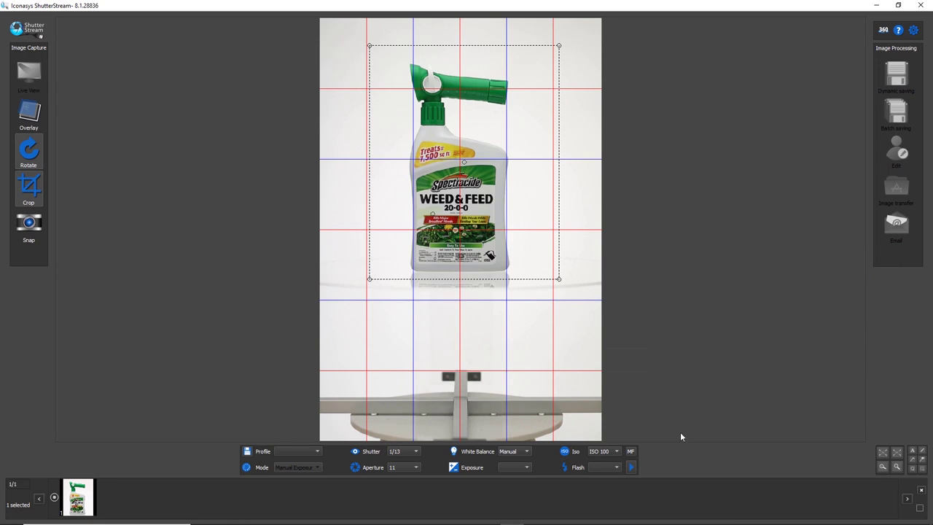
Delete the test photo and set a custom count of 48 frames per 360° spin
{"action": "left_click", "coordinate": [922, 495]}
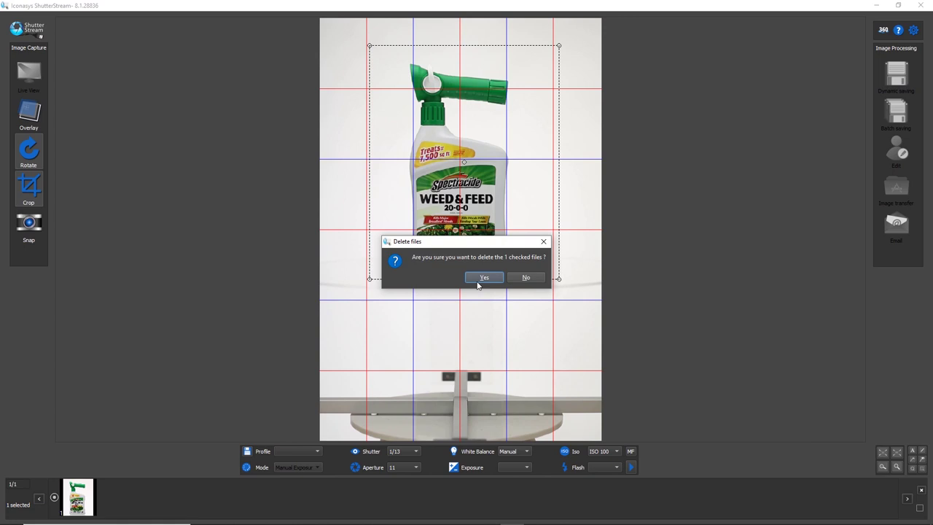
{"action": "left_click", "coordinate": [479, 279]}
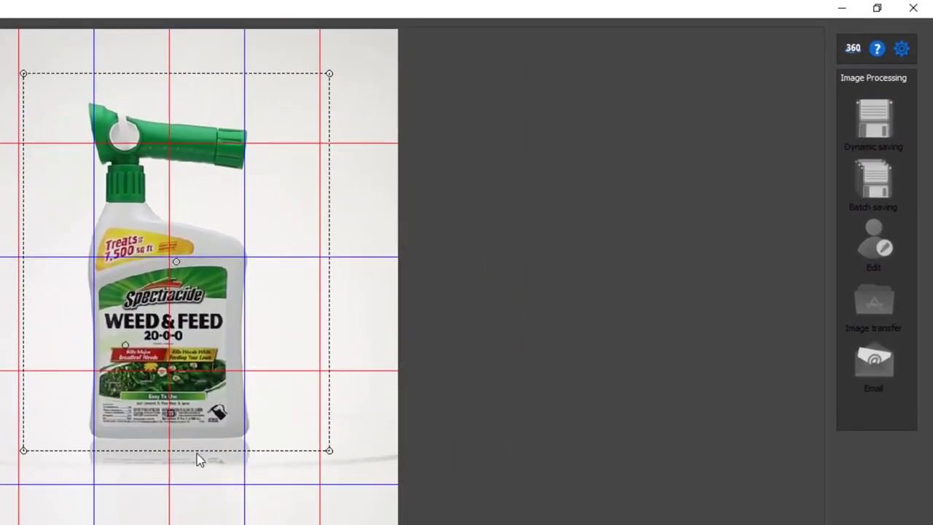
{"action": "left_click", "coordinate": [853, 50]}
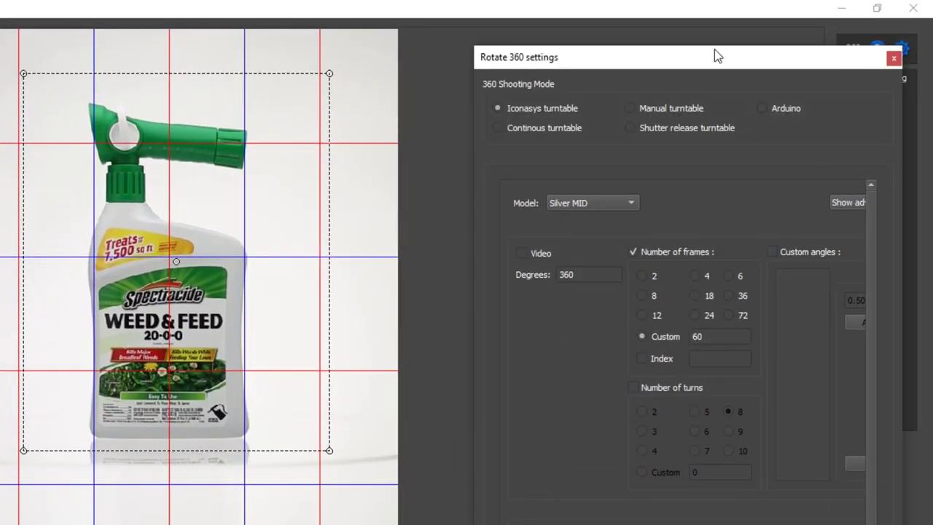
{"action": "left_click_drag", "start_coordinate": [698, 63], "coordinate": [701, 24]}
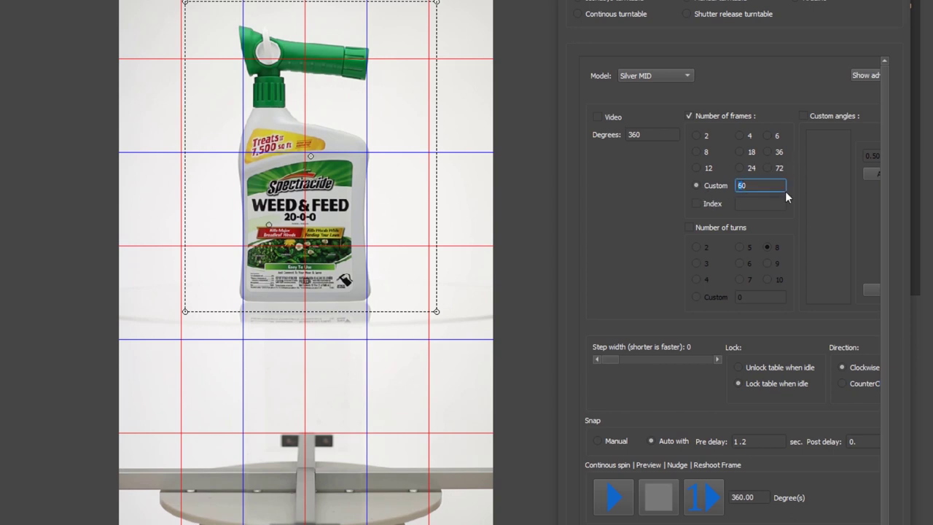
{"action": "key", "text": "BackSpace"}
{"action": "type", "text": "48"}
{"action": "key", "text": "Delete"}
Run a continuous turntable spin, pull in the crop box's right edge, then stop the spin
{"action": "left_click", "coordinate": [619, 498]}
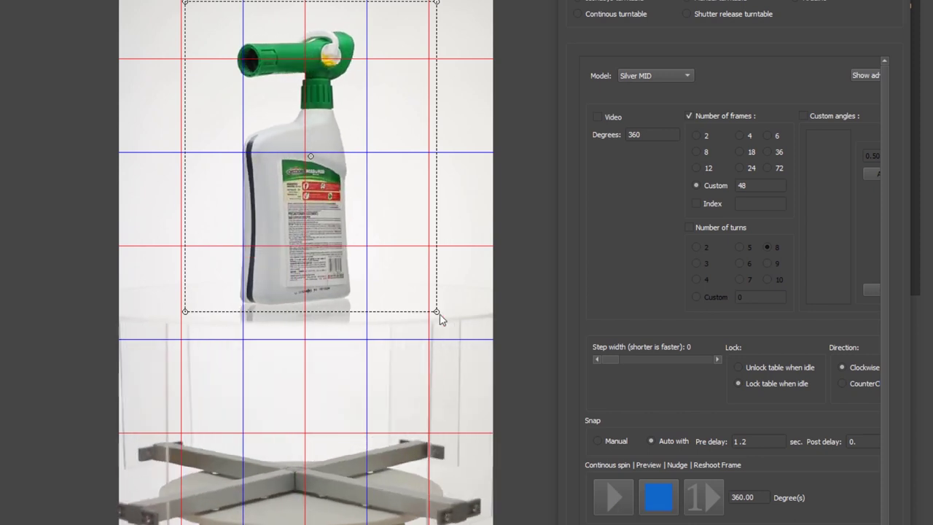
{"action": "left_click_drag", "start_coordinate": [436, 312], "coordinate": [416, 317]}
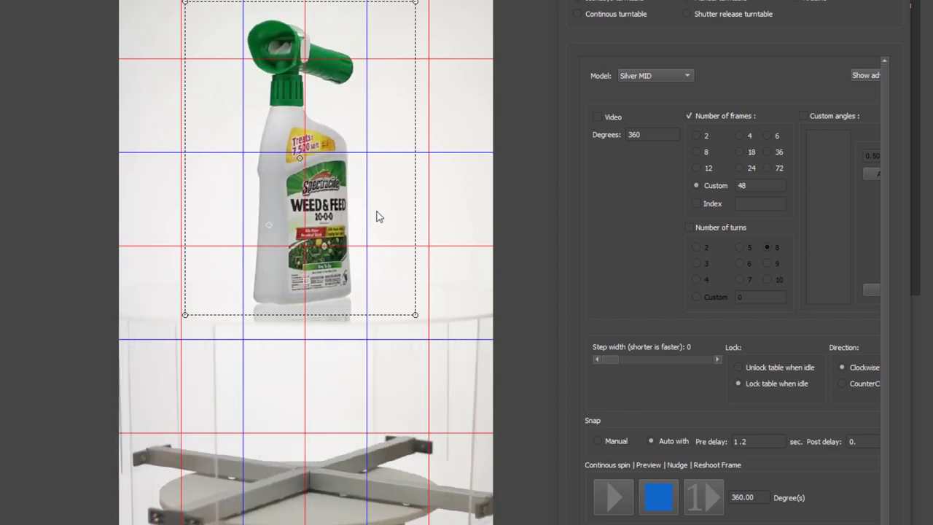
{"action": "left_click", "coordinate": [658, 504]}
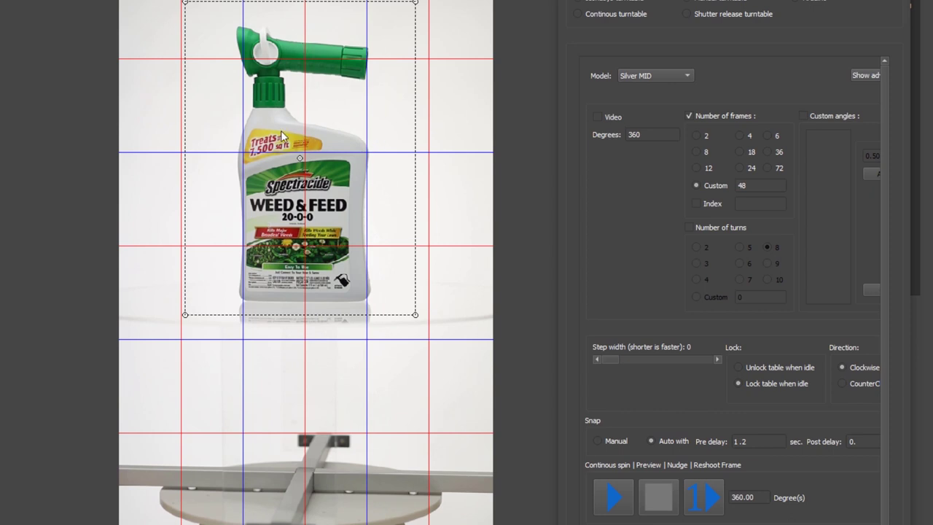
Set a 5-degree counterclockwise nudge step and nudge the bottle round once
{"action": "double_click", "coordinate": [766, 495]}
{"action": "type", "text": "5"}
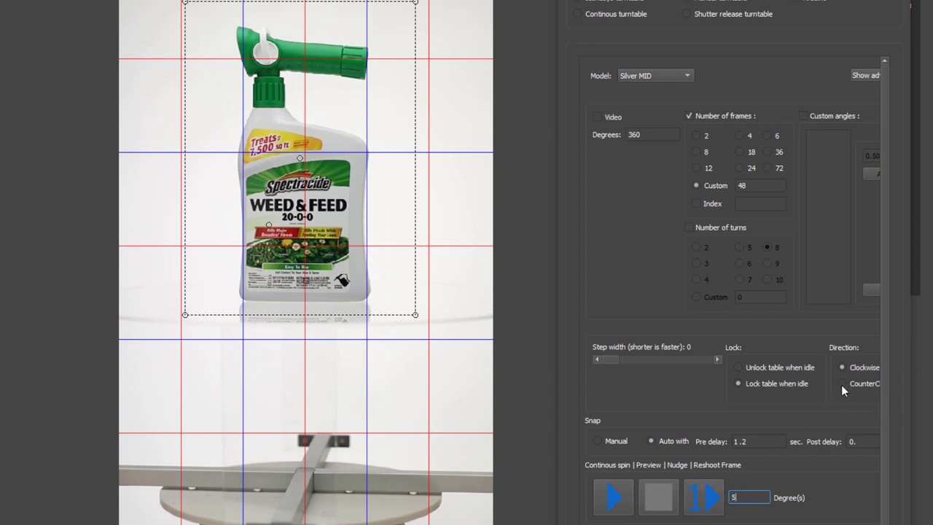
{"action": "left_click", "coordinate": [843, 383]}
{"action": "left_click", "coordinate": [698, 498]}
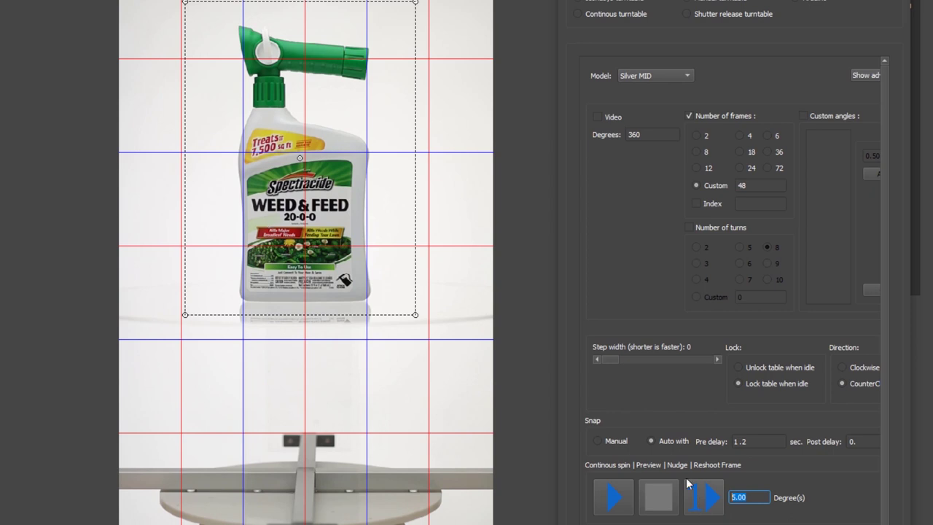
{"action": "left_click", "coordinate": [744, 497]}
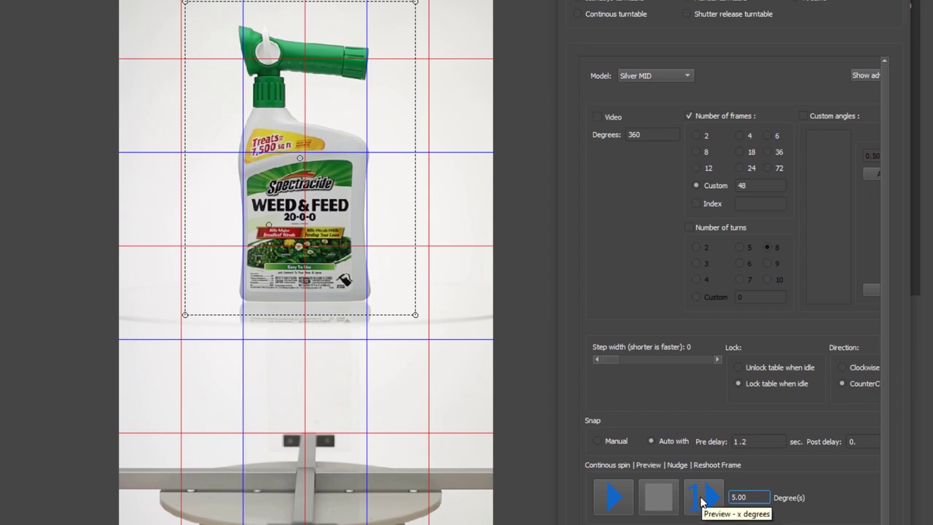
{"action": "left_click_drag", "start_coordinate": [754, 499], "coordinate": [732, 500]}
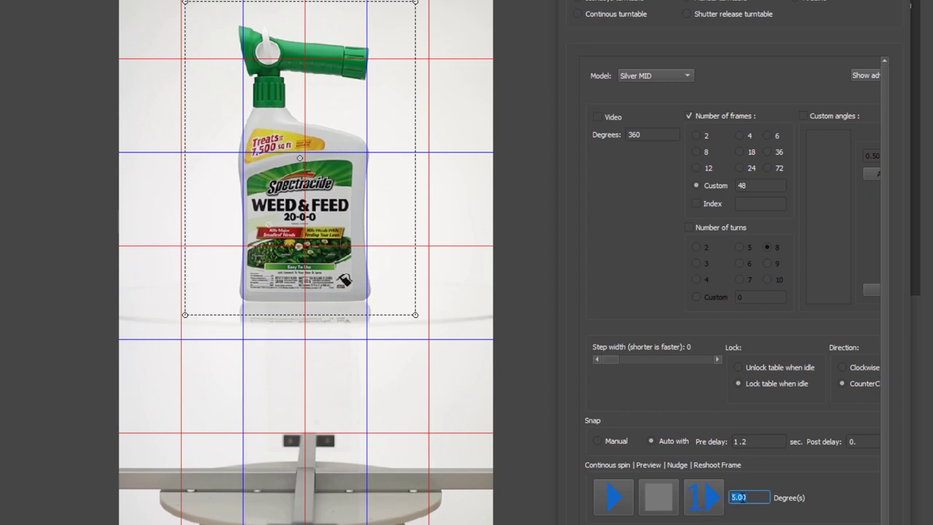
{"action": "left_click", "coordinate": [773, 482]}
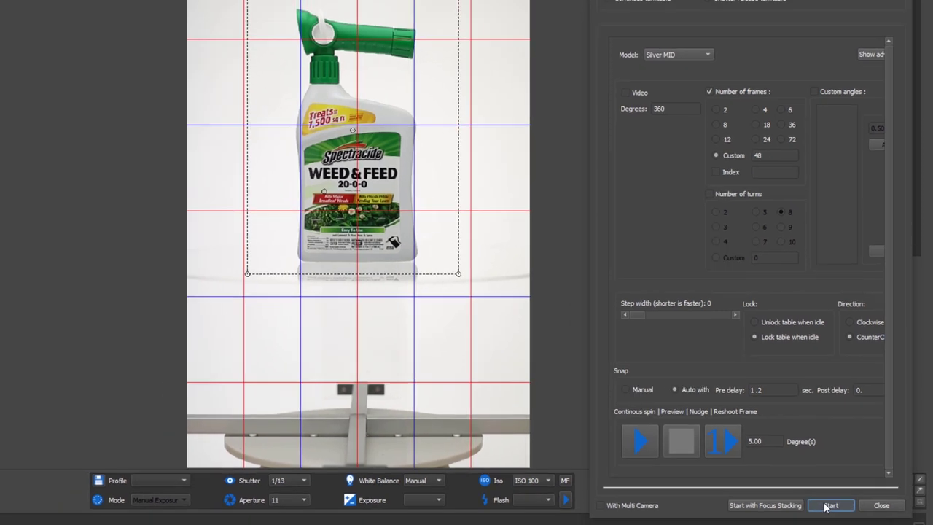
Start the 48-frame 360° turntable capture of the Weed & Feed bottle
{"action": "left_click", "coordinate": [824, 515]}
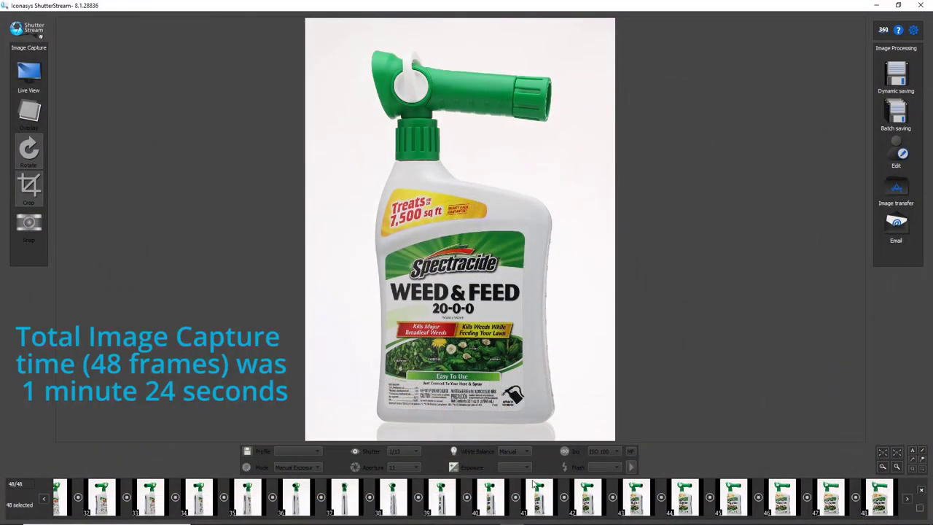
{"action": "left_click", "coordinate": [398, 498]}
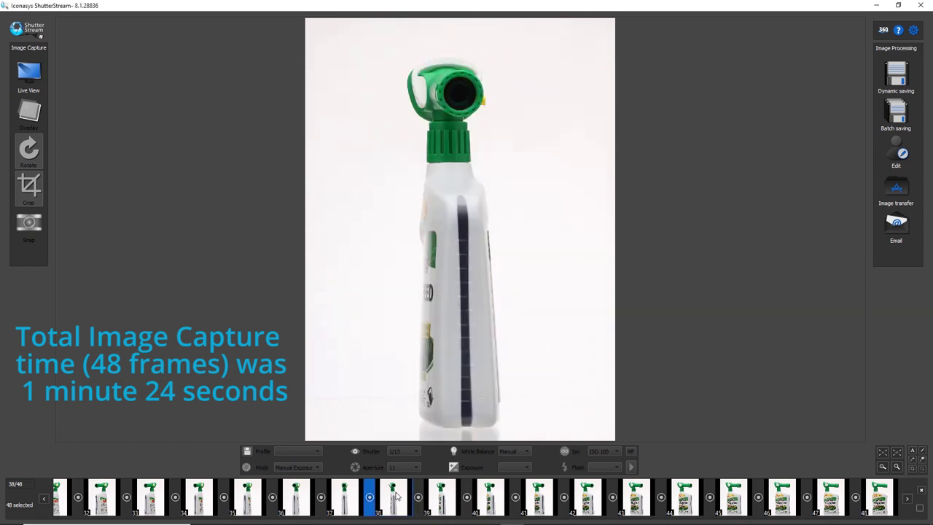
{"action": "left_click", "coordinate": [783, 498]}
{"action": "left_click", "coordinate": [877, 495]}
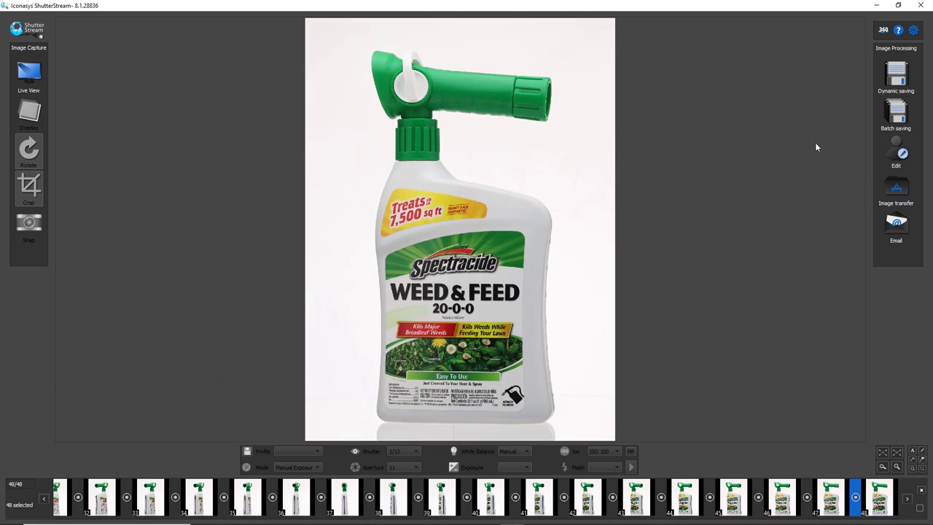
In the frame editor, set the white point by sampling the bottle's background
{"action": "left_click", "coordinate": [897, 152]}
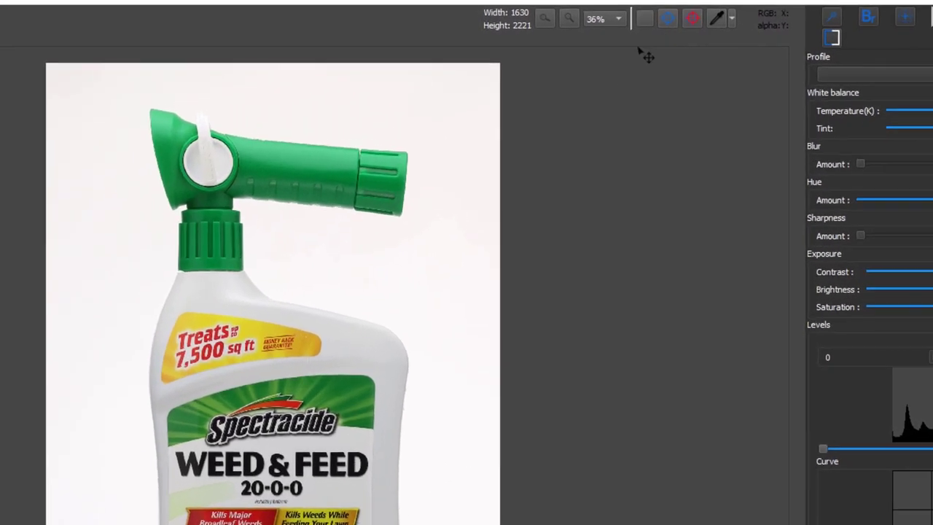
{"action": "left_click", "coordinate": [732, 17]}
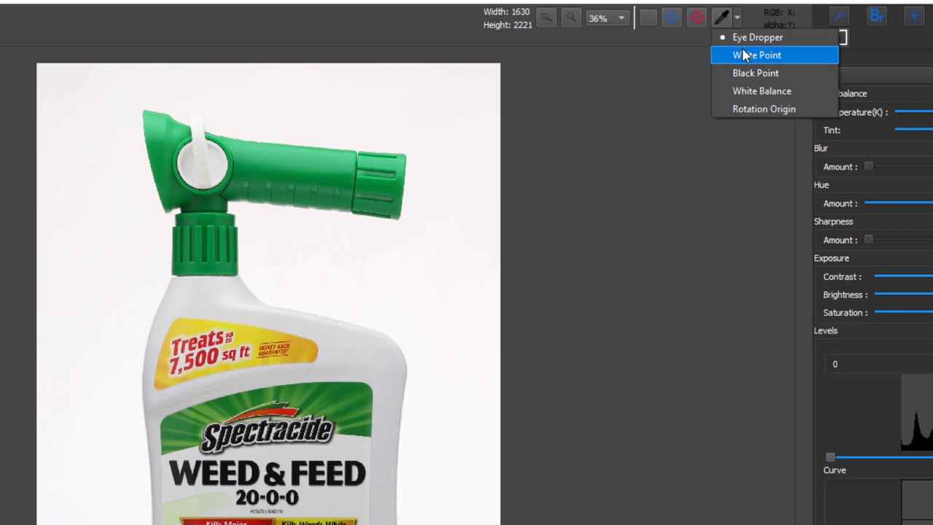
{"action": "left_click", "coordinate": [744, 53]}
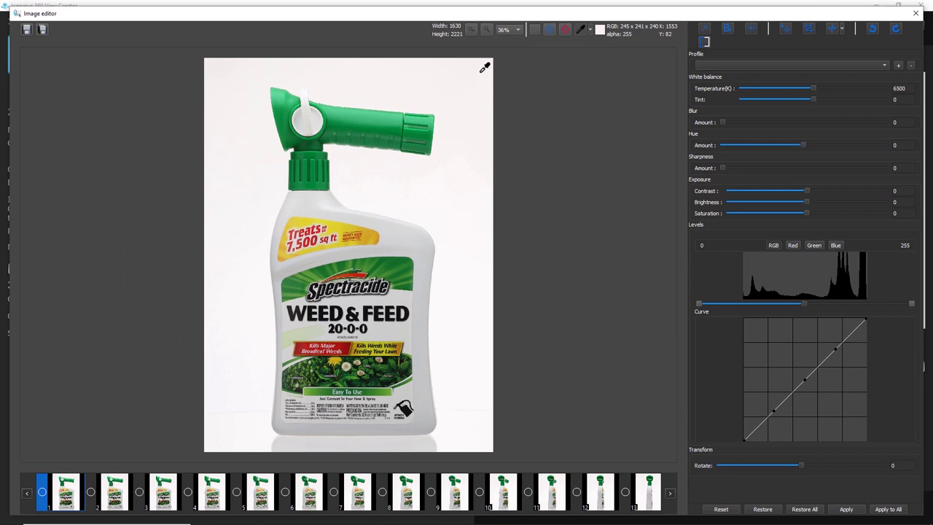
{"action": "left_click", "coordinate": [245, 408]}
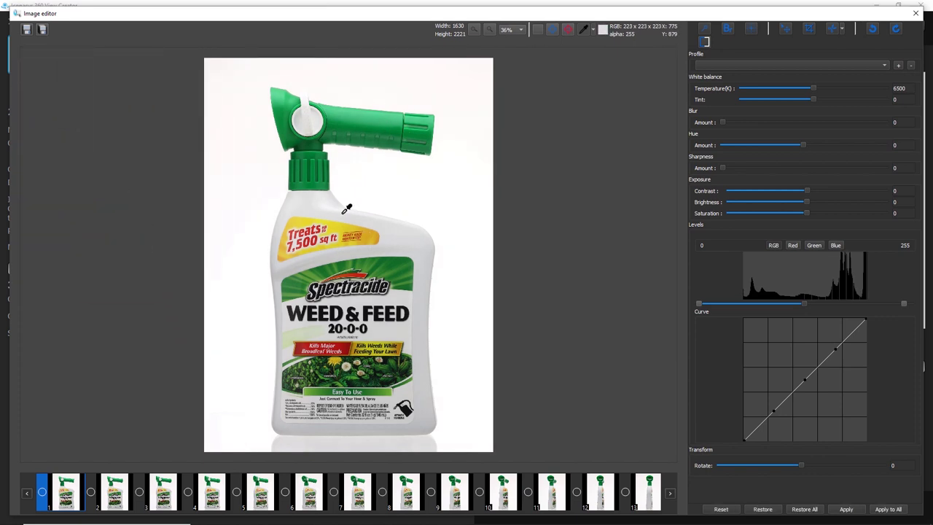
Lower the Levels highlight value to 240
{"action": "left_click", "coordinate": [904, 304]}
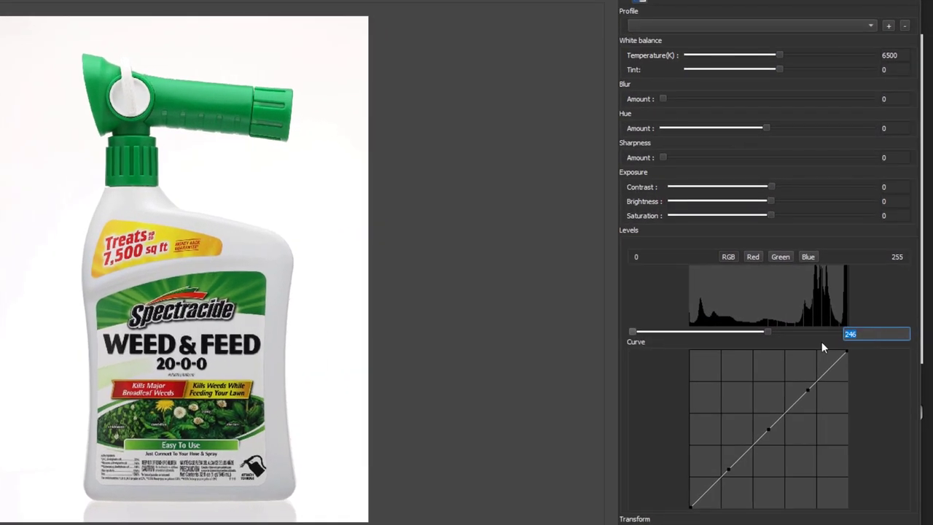
{"action": "type", "text": "240"}
{"action": "key", "text": "Return"}
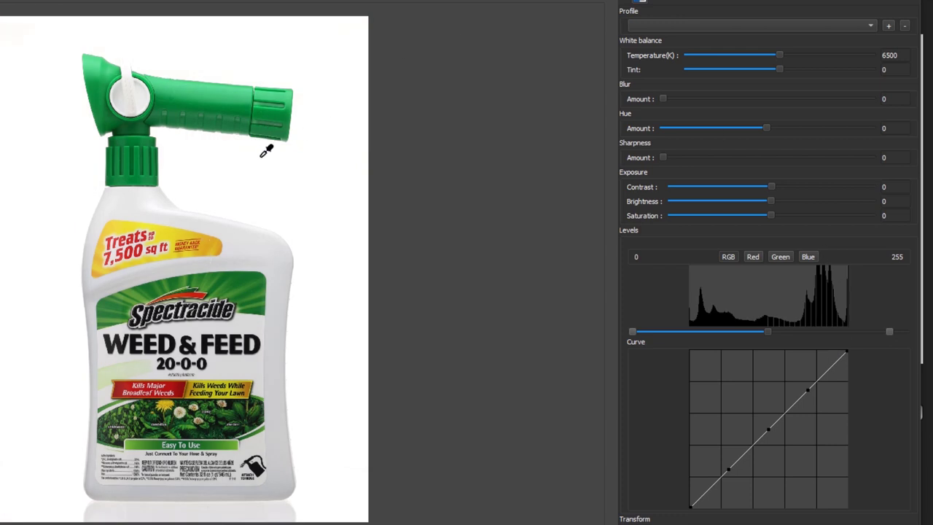
Nudge the shadow point, add slight sharpening, and apply the edits to all frames
{"action": "left_click", "coordinate": [634, 332]}
{"action": "left_click_drag", "start_coordinate": [663, 158], "coordinate": [677, 158]}
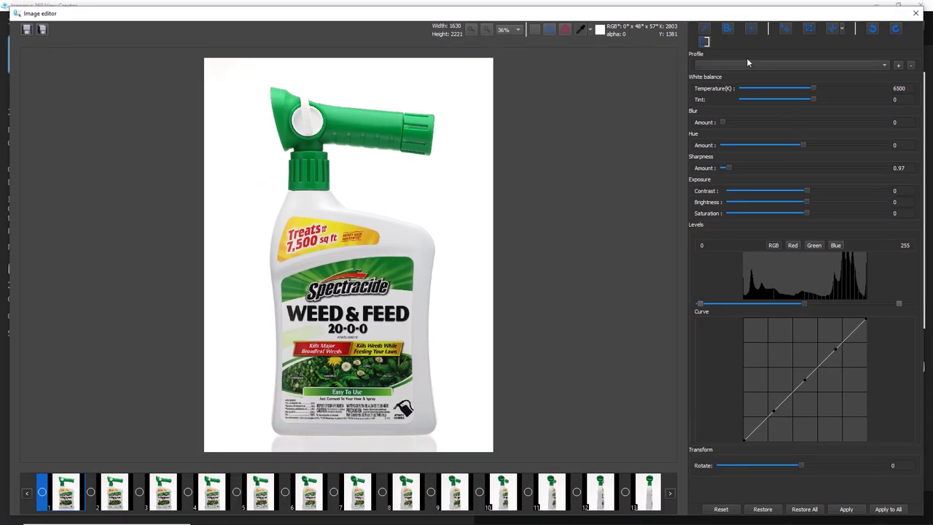
{"action": "left_click", "coordinate": [891, 511]}
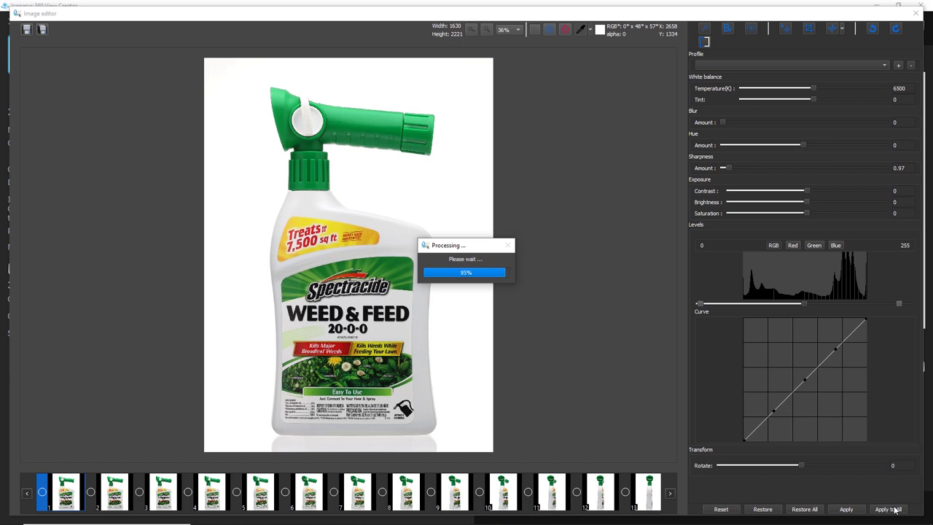
{"action": "key", "text": "Return"}
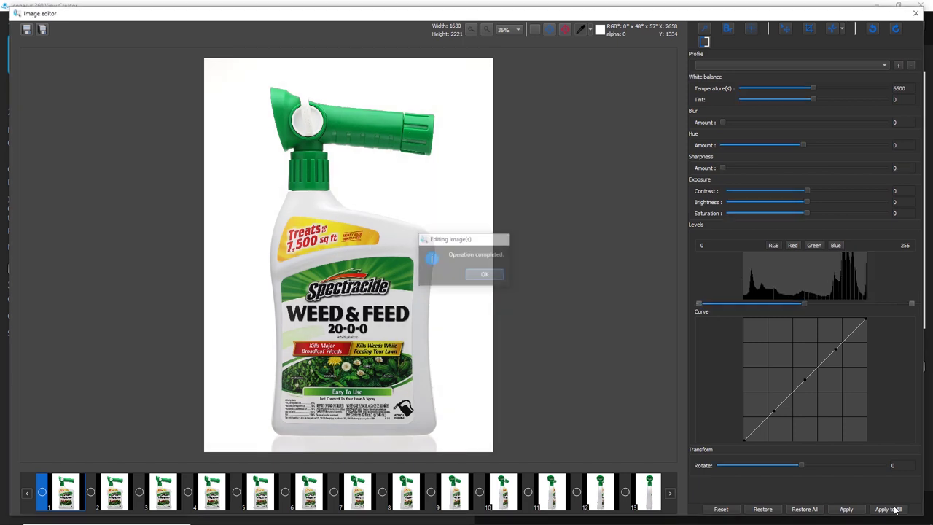
{"action": "left_click", "coordinate": [23, 30]}
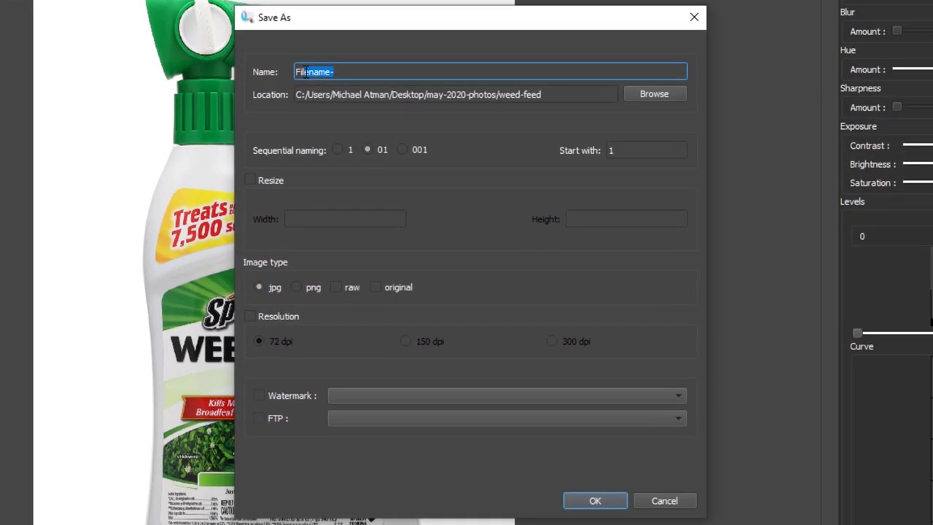
Batch save all frames as JPGs with a new numeric name prefix, resized to 1800 px high
{"action": "left_click_drag", "start_coordinate": [367, 104], "coordinate": [324, 105]}
{"action": "type", "text": "2342341341-"}
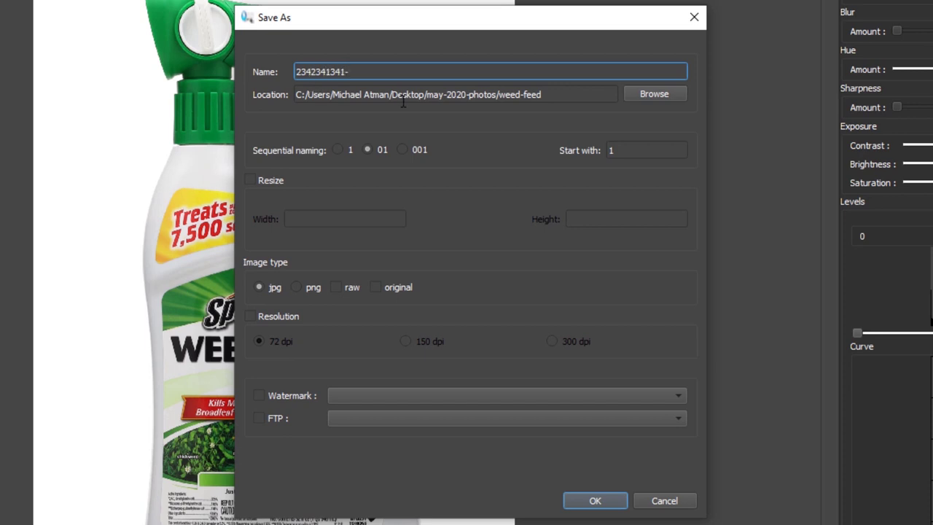
{"action": "left_click", "coordinate": [272, 180]}
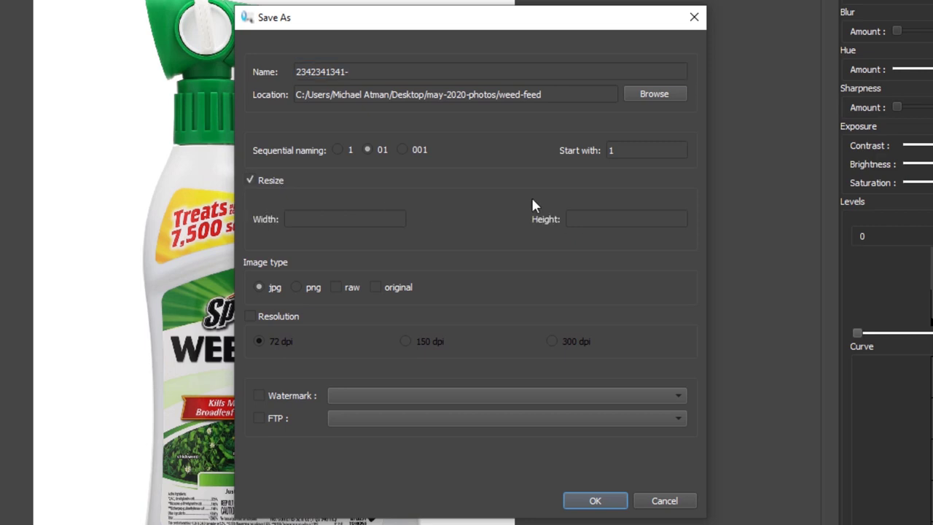
{"action": "left_click", "coordinate": [583, 224]}
{"action": "type", "text": "1500"}
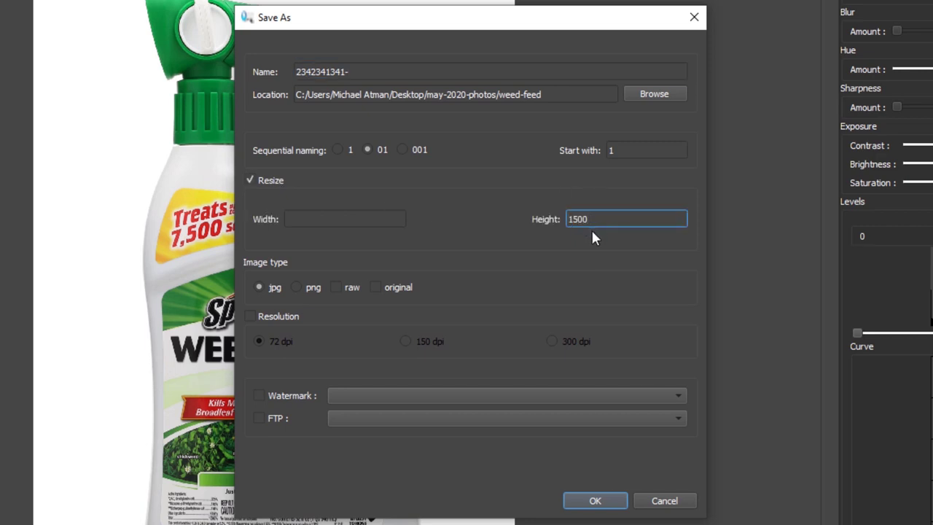
{"action": "key", "text": "BackSpace"}
{"action": "key", "text": "BackSpace"}
{"action": "key", "text": "BackSpace"}
{"action": "type", "text": "800"}
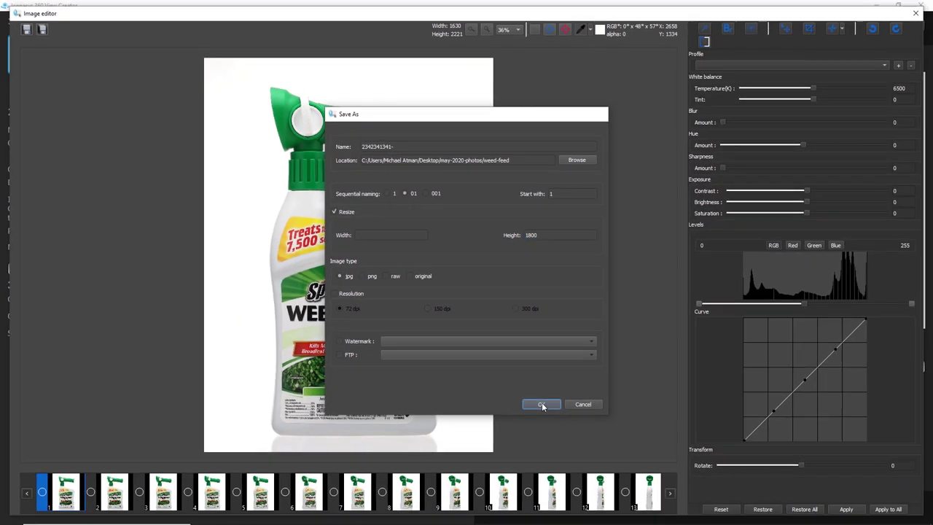
{"action": "left_click", "coordinate": [595, 500]}
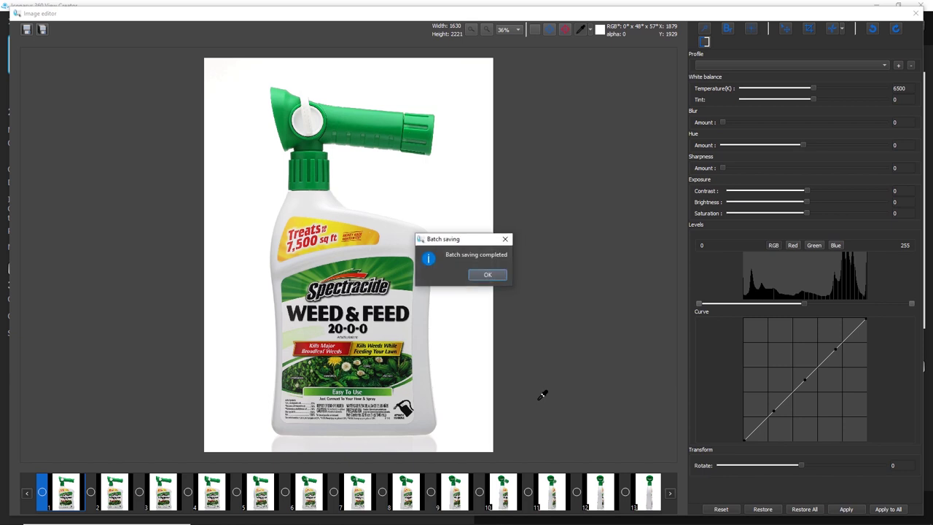
Drag all 48 frames from the weed-feed folder into 360 View Creator's Import Images area
{"action": "key", "text": "Return"}
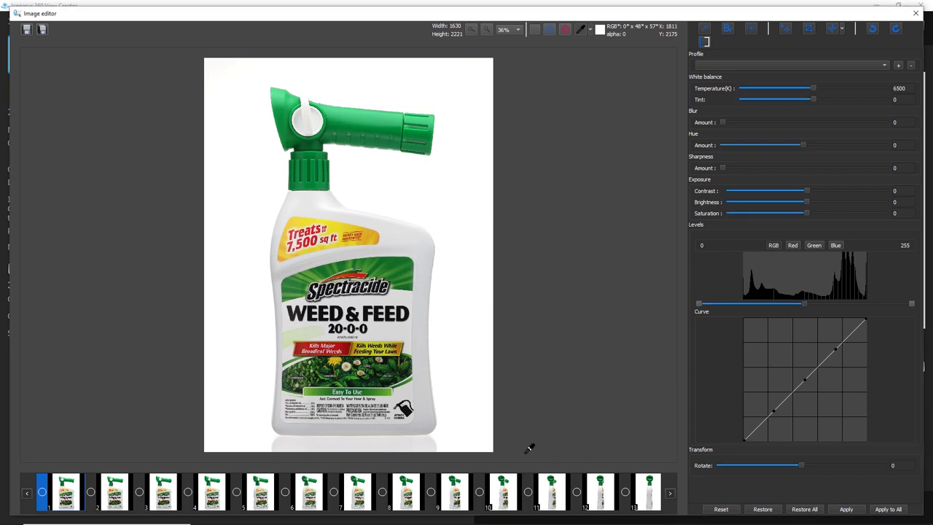
{"action": "left_click", "coordinate": [535, 516]}
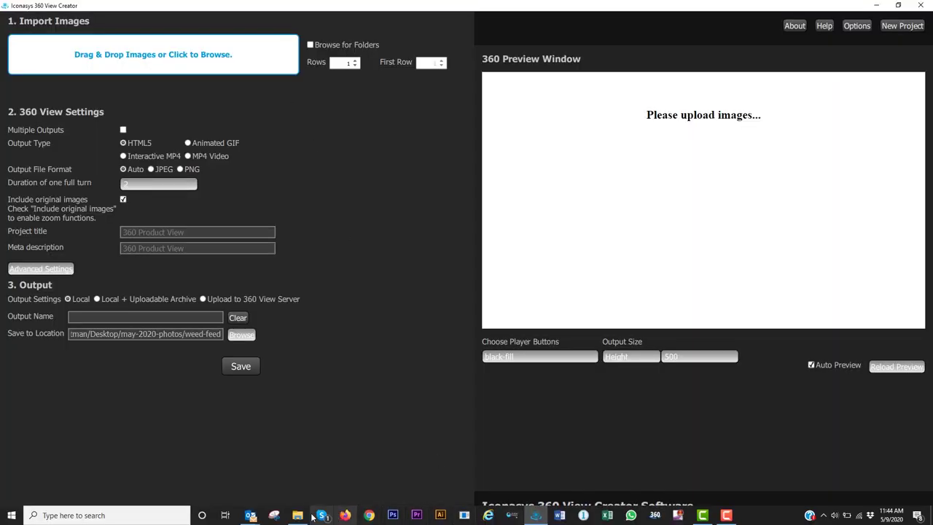
{"action": "left_click", "coordinate": [298, 517]}
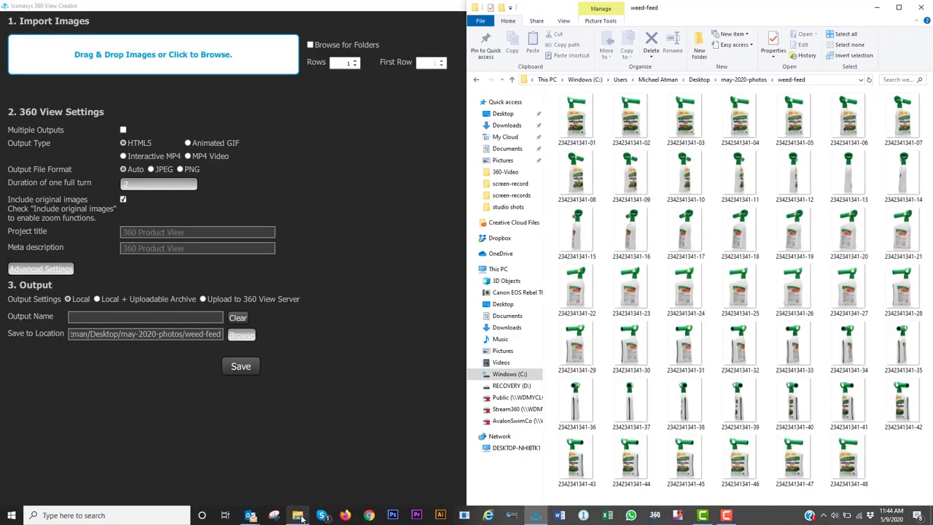
{"action": "left_click", "coordinate": [572, 117]}
{"action": "left_click", "coordinate": [847, 452], "text": "shift"}
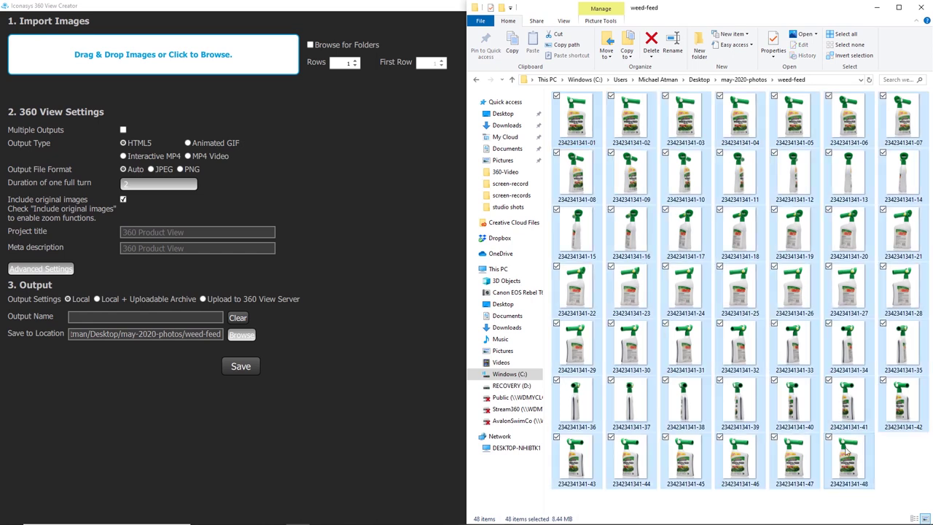
{"action": "left_click_drag", "start_coordinate": [683, 183], "coordinate": [226, 70]}
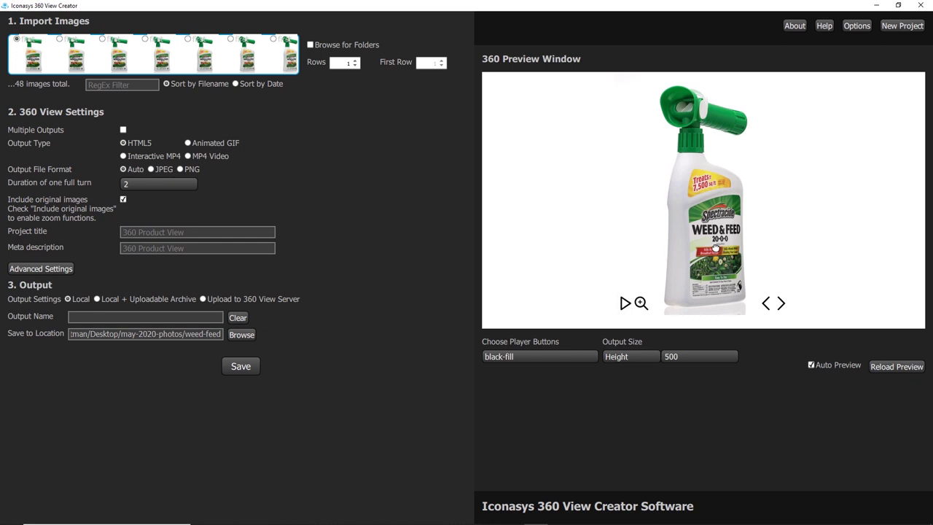
{"action": "left_click", "coordinate": [625, 303]}
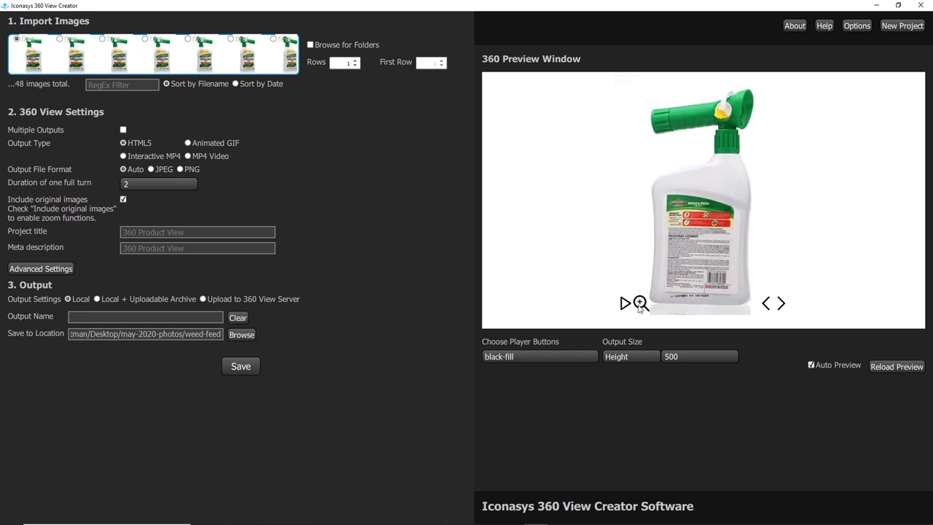
{"action": "left_click", "coordinate": [639, 303]}
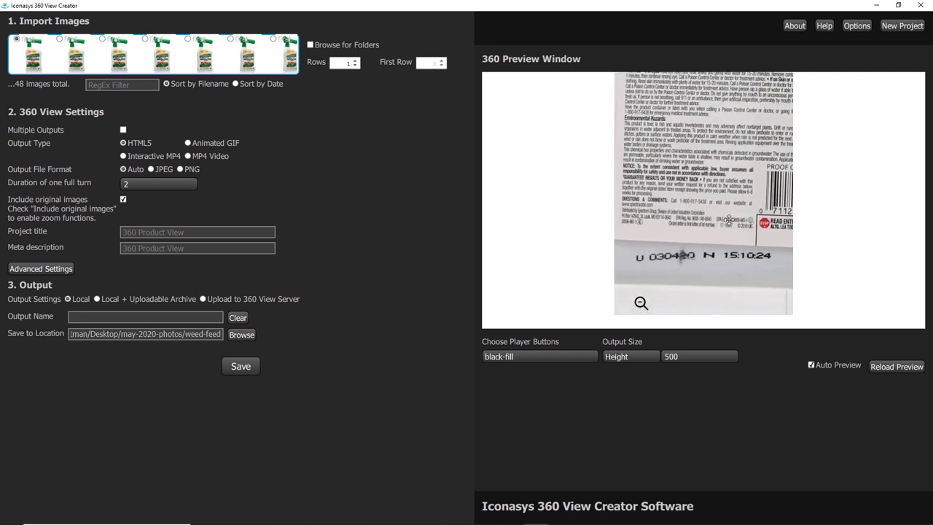
{"action": "left_click", "coordinate": [639, 302]}
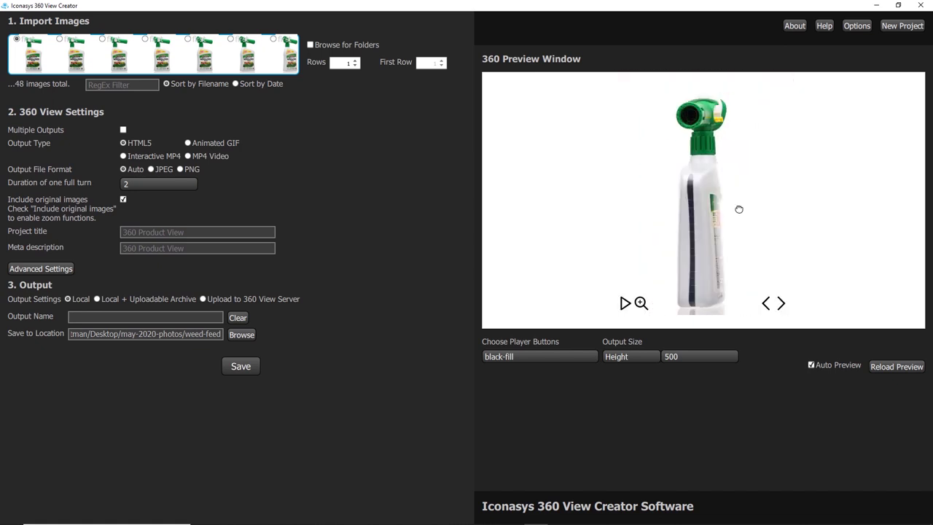
{"action": "left_click_drag", "start_coordinate": [732, 221], "coordinate": [642, 246]}
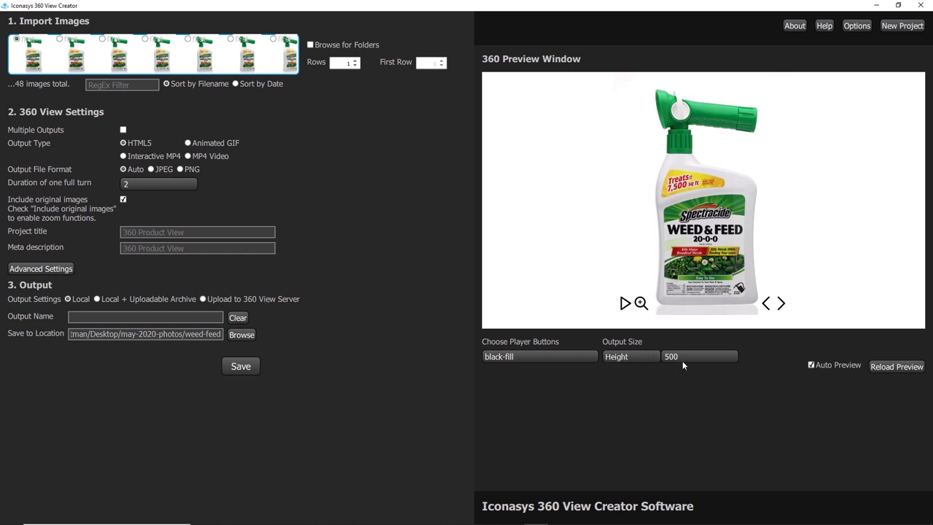
Keep black-fill player buttons, set the output name to 'weed-feed', and save the 360 view
{"action": "left_click", "coordinate": [573, 361]}
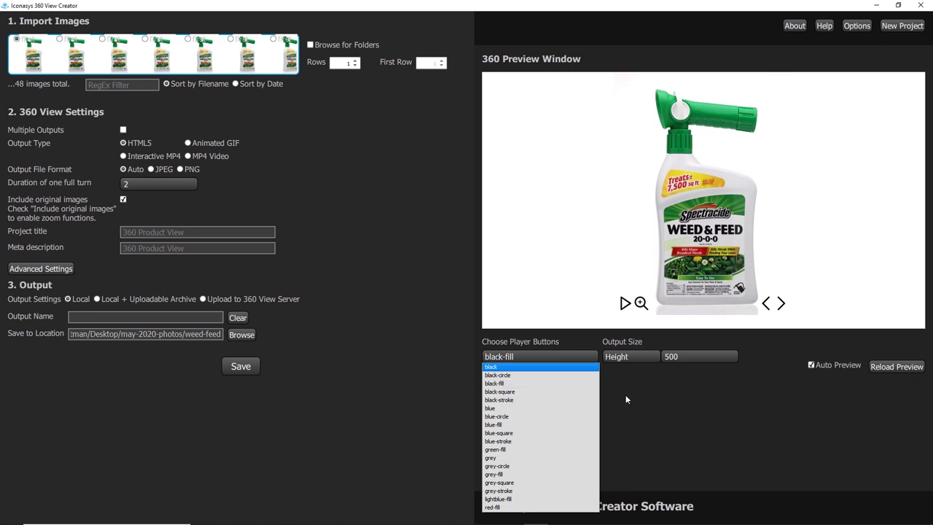
{"action": "left_click", "coordinate": [662, 390]}
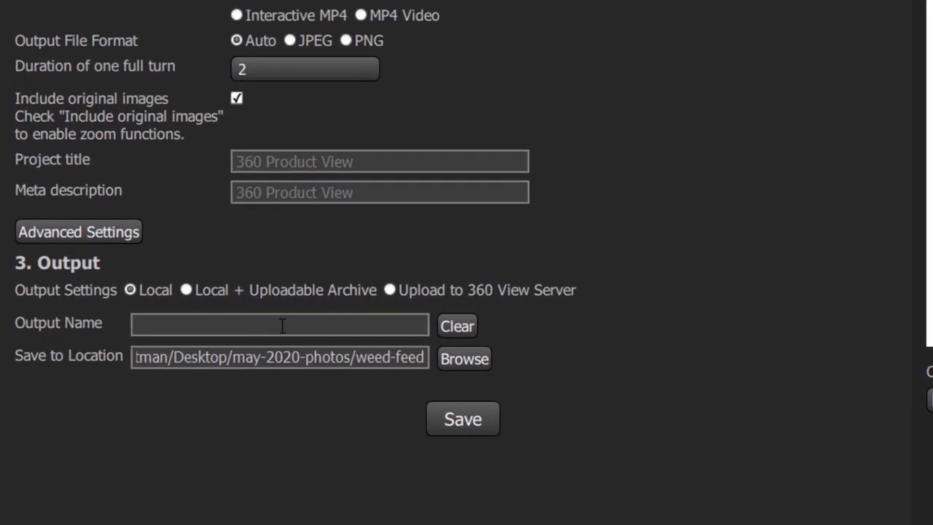
{"action": "left_click", "coordinate": [282, 325]}
{"action": "type", "text": "weed-feed"}
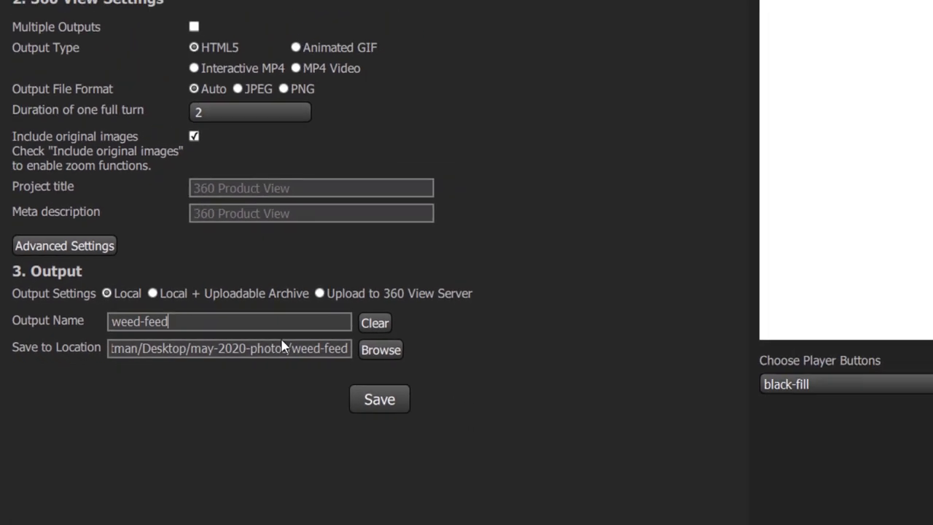
{"action": "left_click", "coordinate": [463, 420]}
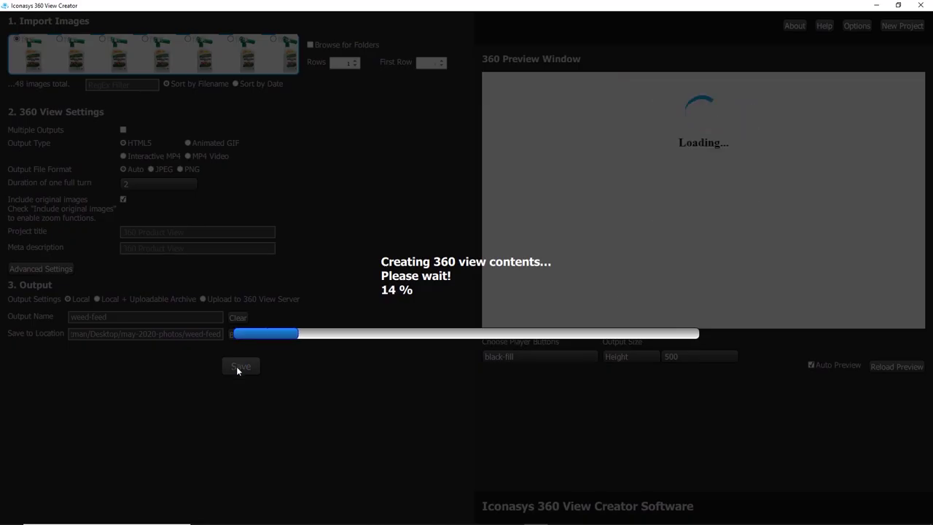